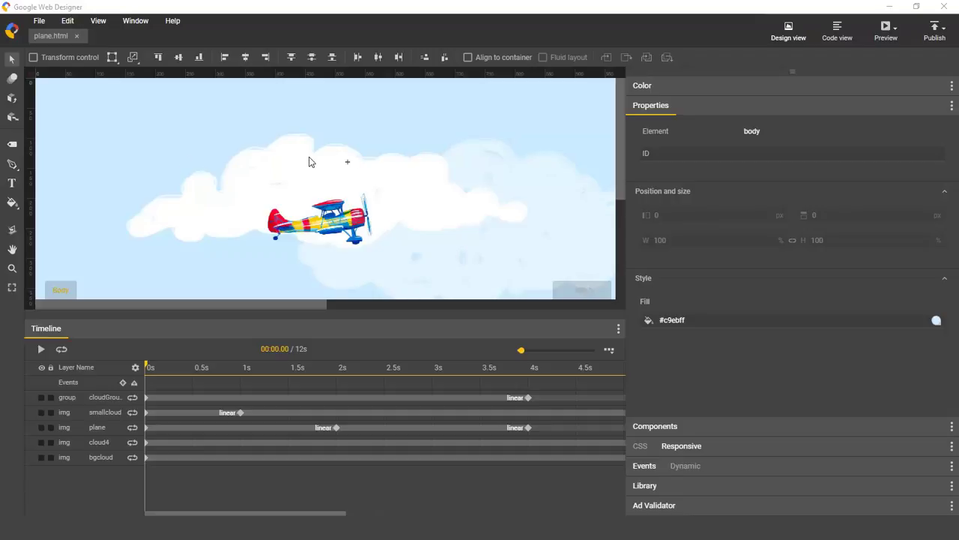
Preview the animation, stopping near 4.5 s, then scrub back to about 1.8 s.
left_click(40, 350)
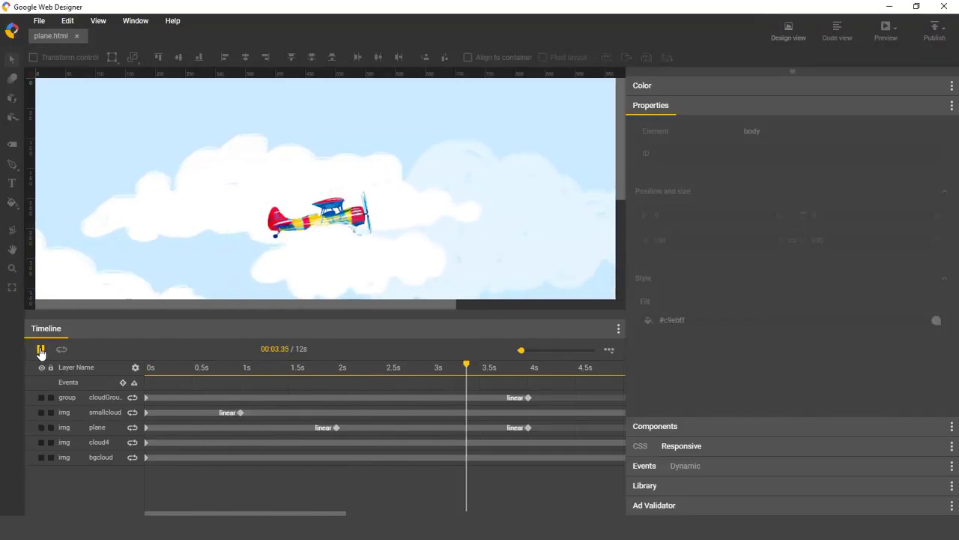
left_click(41, 350)
left_click(40, 350)
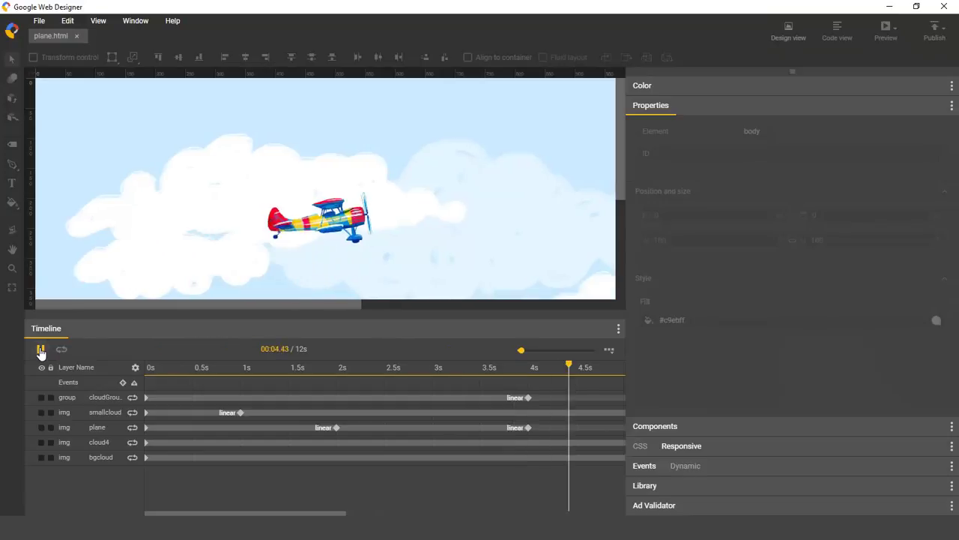
left_click(40, 350)
left_click(237, 369)
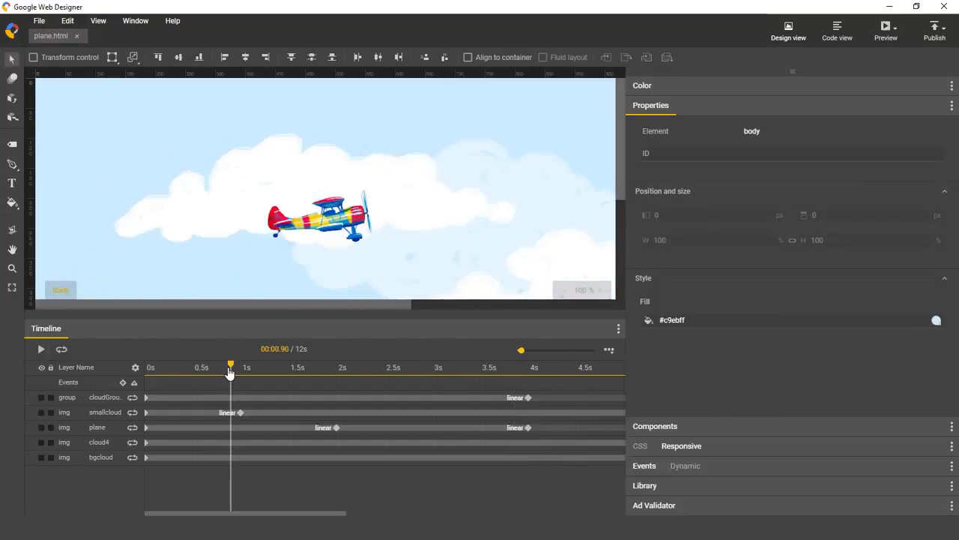
left_click(255, 367)
left_click_drag(269, 367, 317, 367)
Play on from 1.8 s, then jump to about 6.9 s and play to 8 s.
left_click(40, 350)
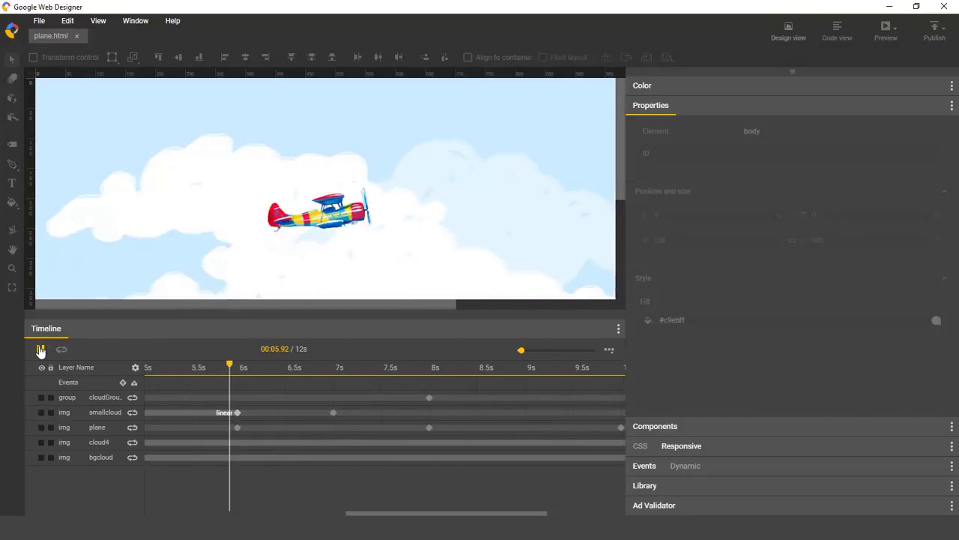
left_click(41, 350)
left_click(285, 367)
left_click_drag(287, 369, 332, 367)
left_click(40, 350)
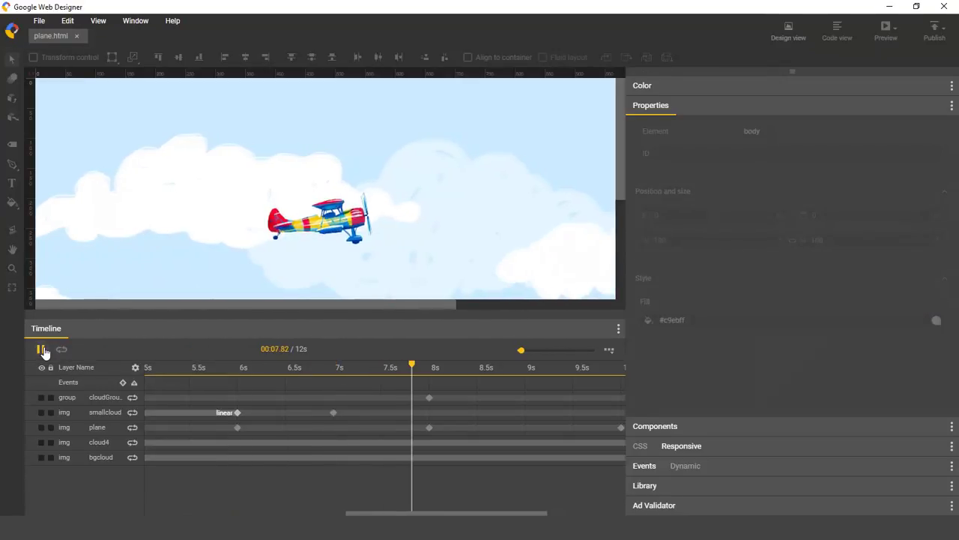
left_click(41, 350)
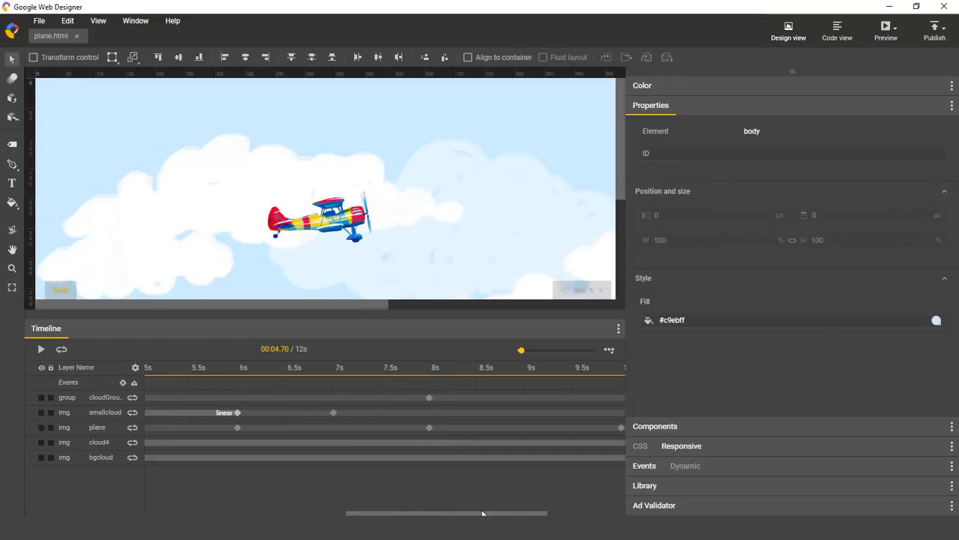
Try selecting the cloudGroup and plane keyframes at 4 s, then clear the selection.
left_click_drag(485, 512, 284, 513)
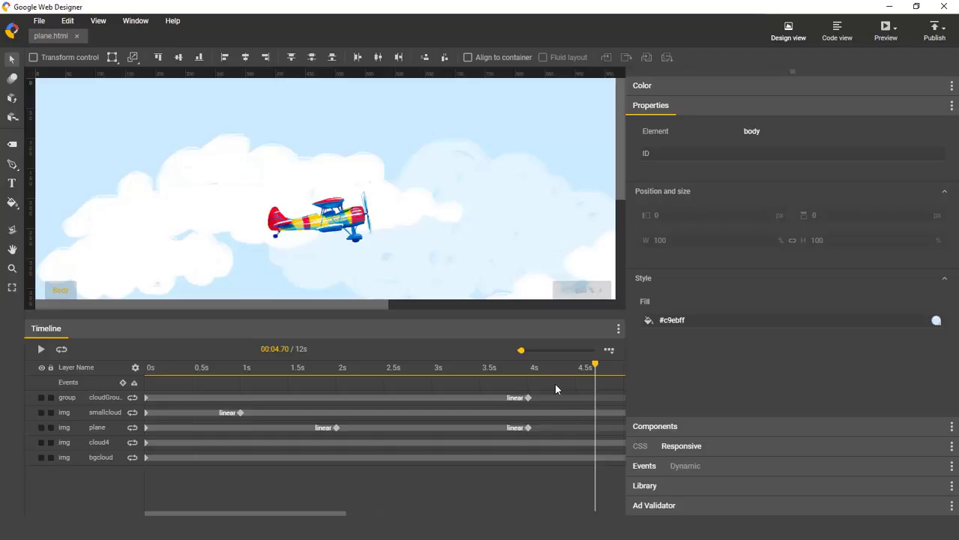
left_click_drag(556, 382, 213, 447)
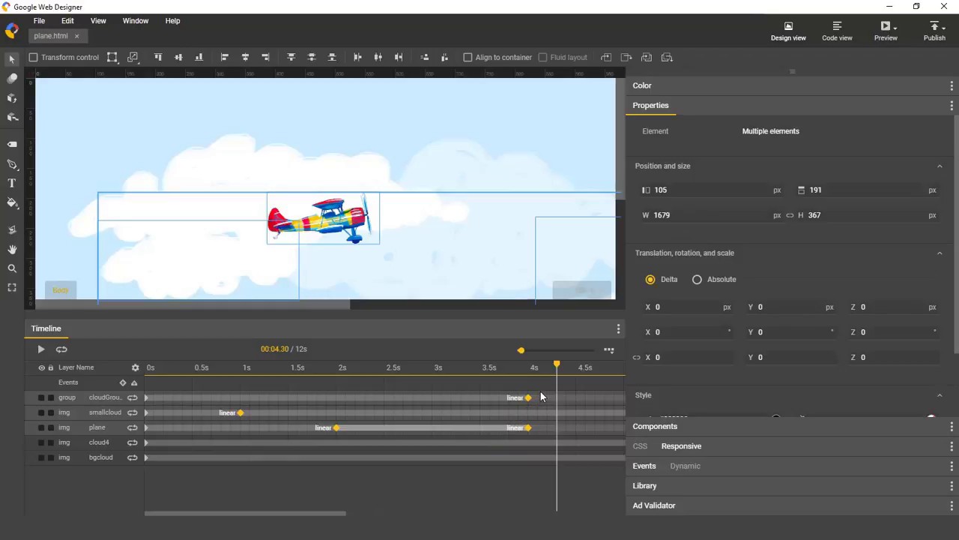
left_click_drag(541, 386, 509, 450)
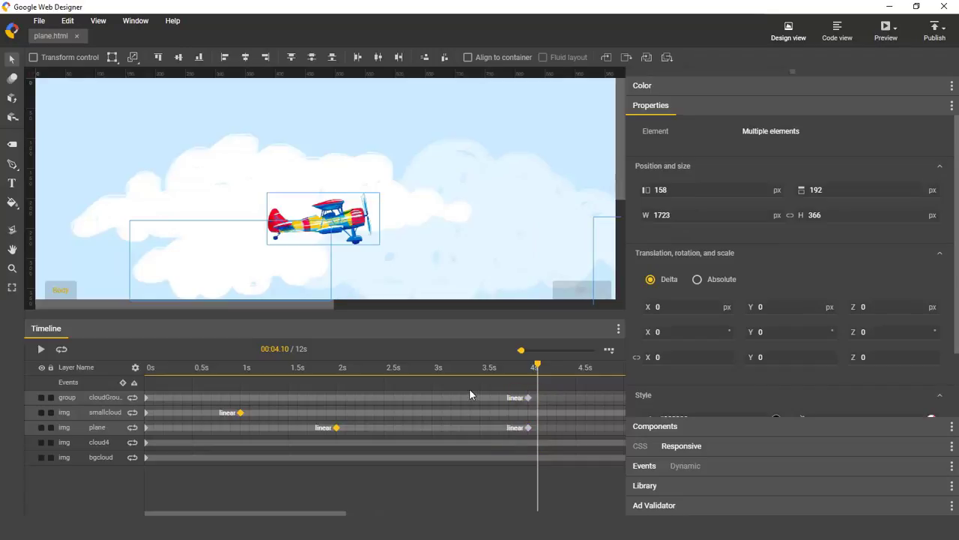
left_click_drag(469, 385, 551, 443)
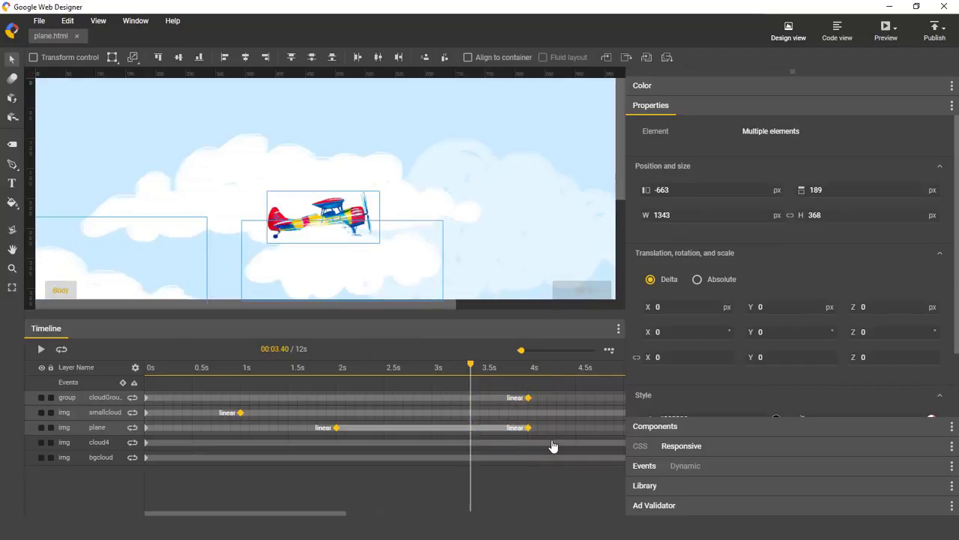
left_click(398, 386)
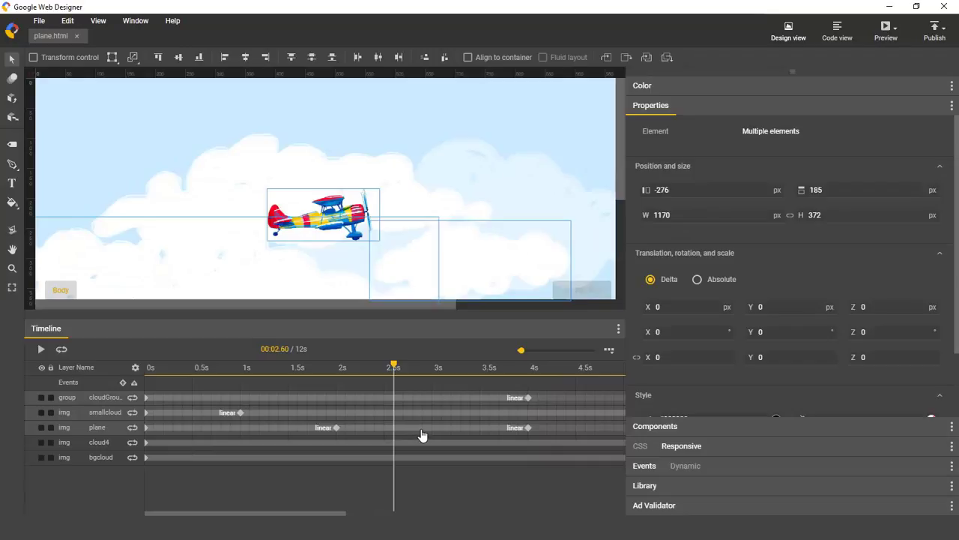
Apply ease-in easing to the plane and cloudGroup spans leading to 4 s.
left_click(415, 434)
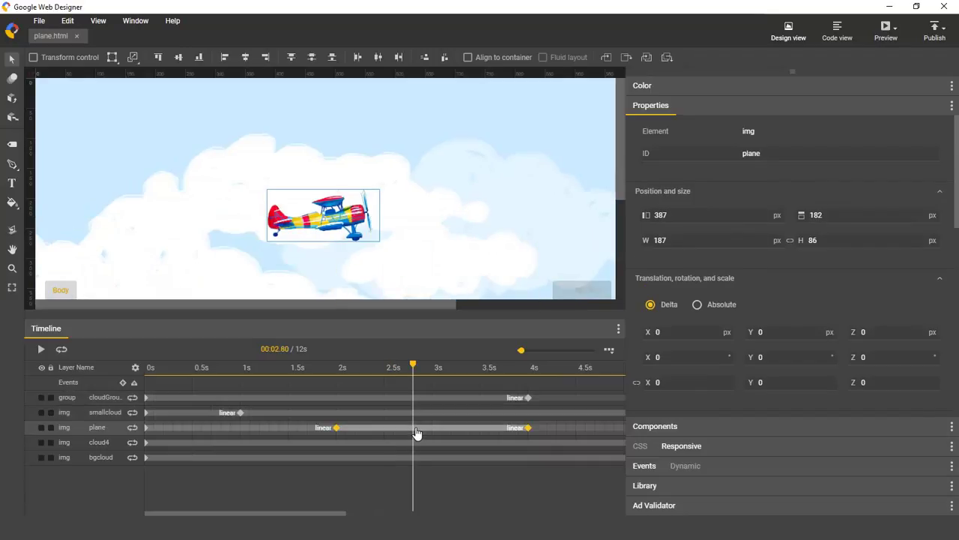
left_click(430, 426)
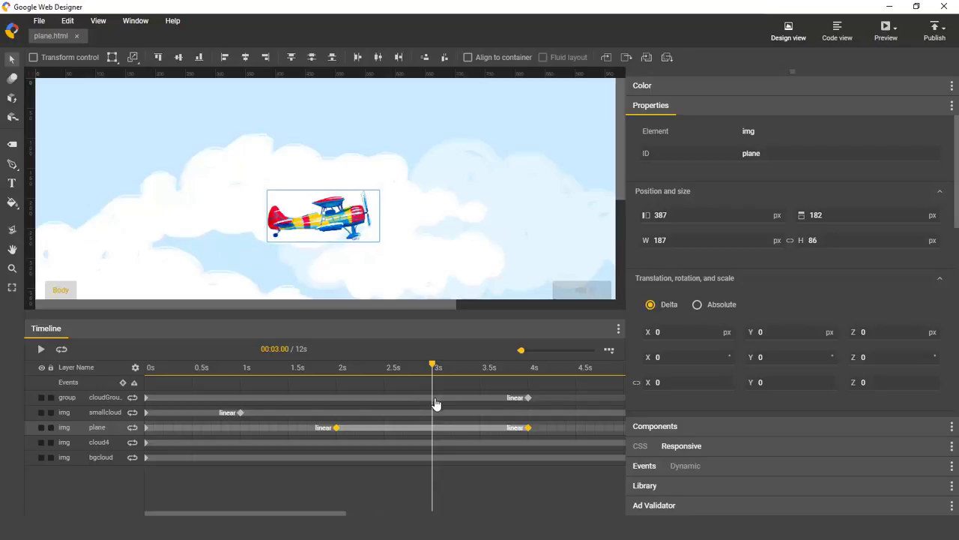
left_click(435, 403, "shift")
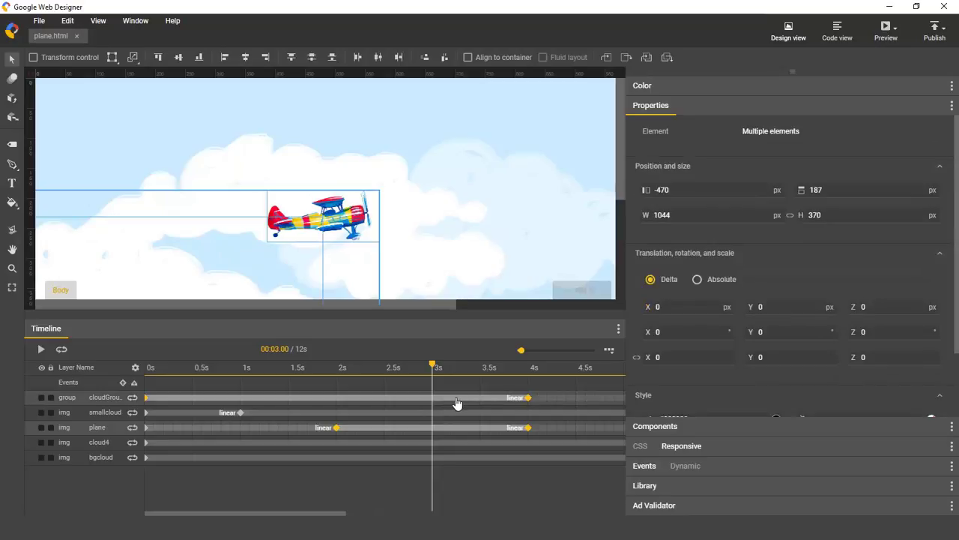
right_click(445, 402)
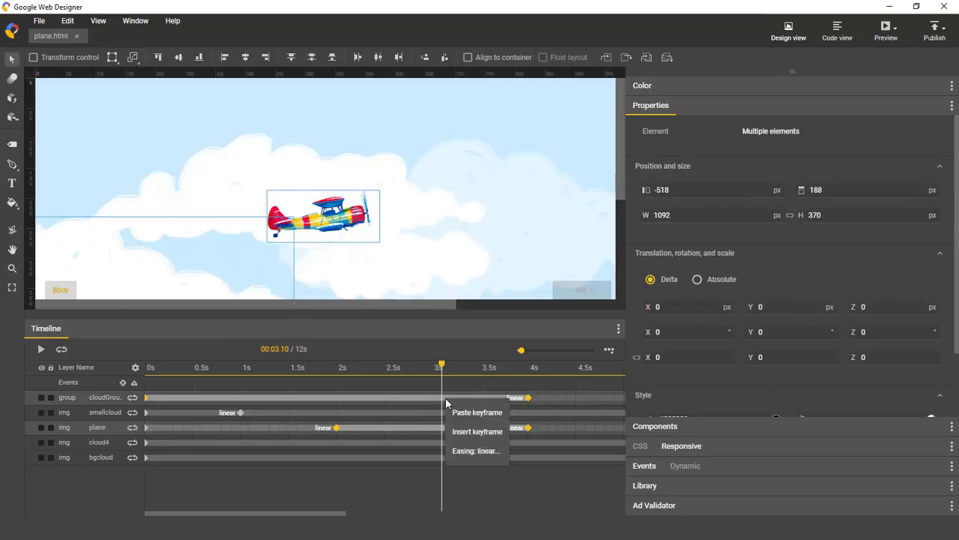
left_click(477, 451)
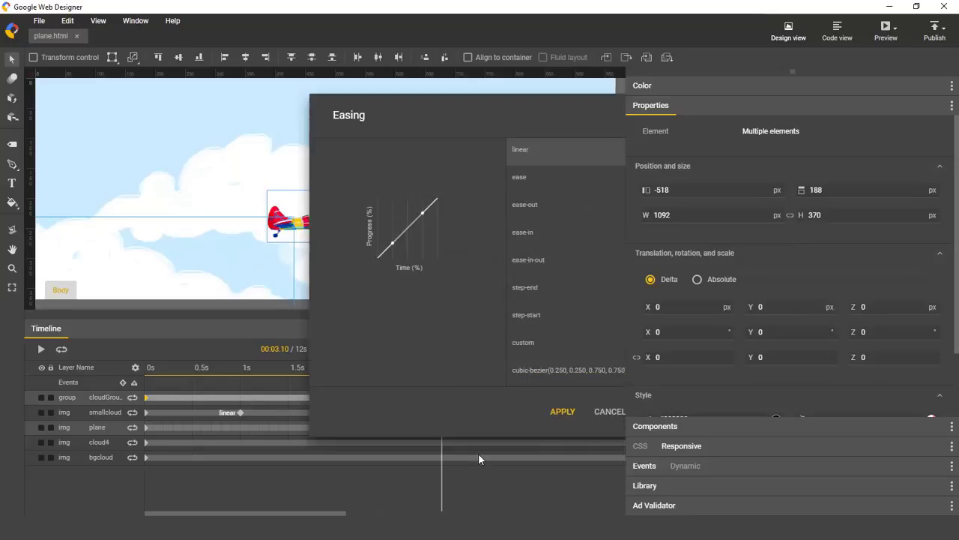
left_click(543, 232)
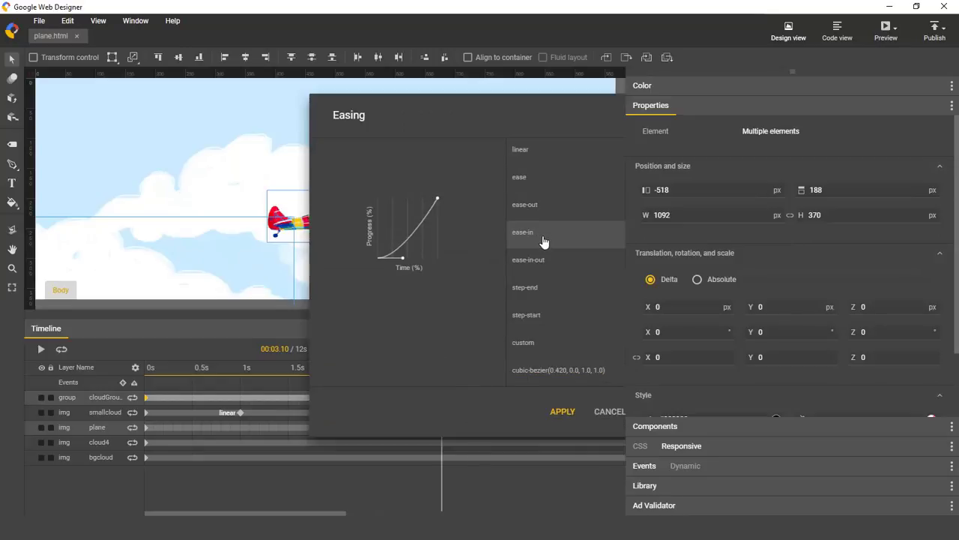
left_click(563, 411)
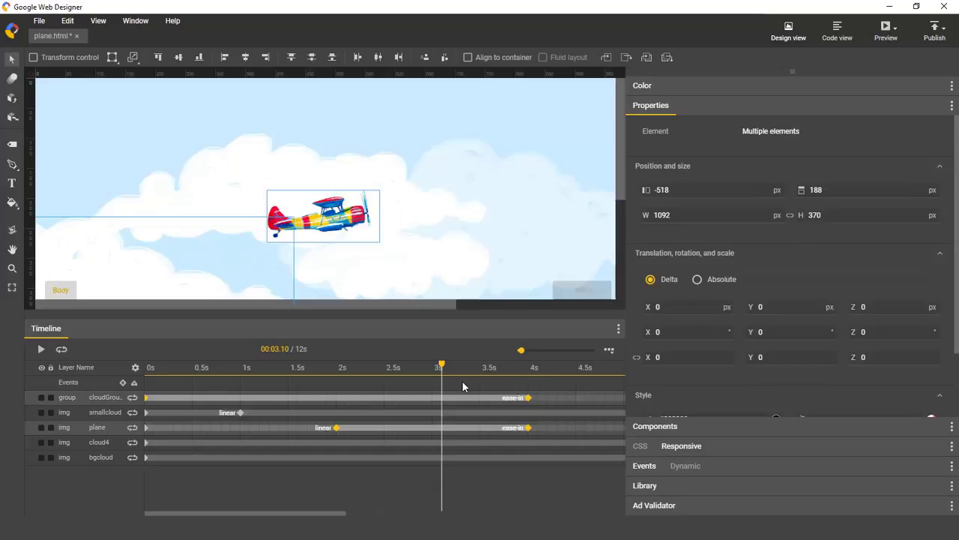
Select the plane layer and its 2 s and 4 s keyframes.
left_click(411, 384)
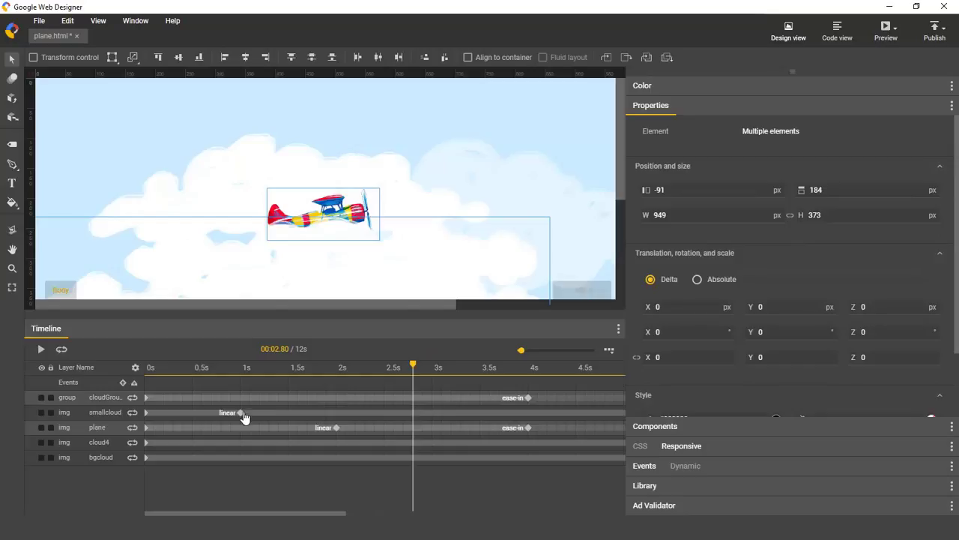
left_click(147, 429)
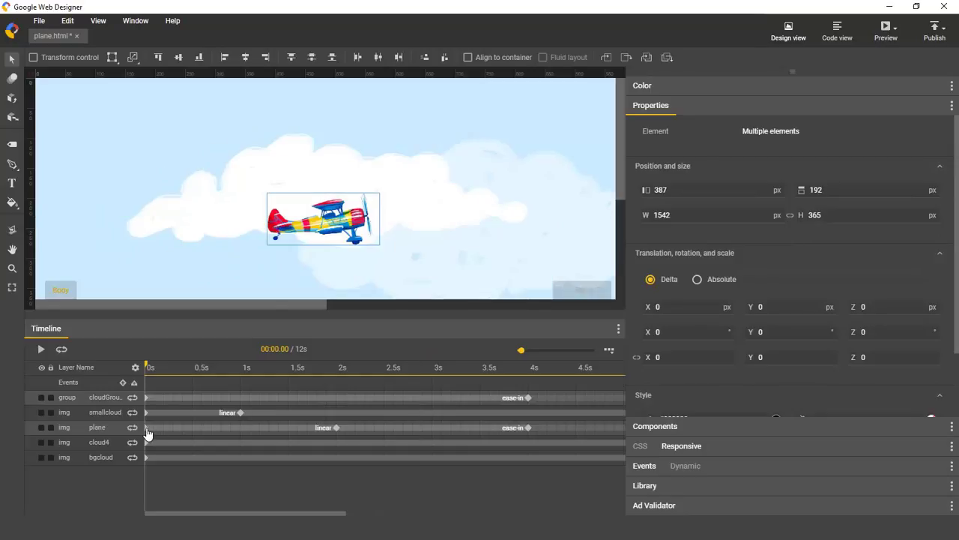
left_click(336, 428)
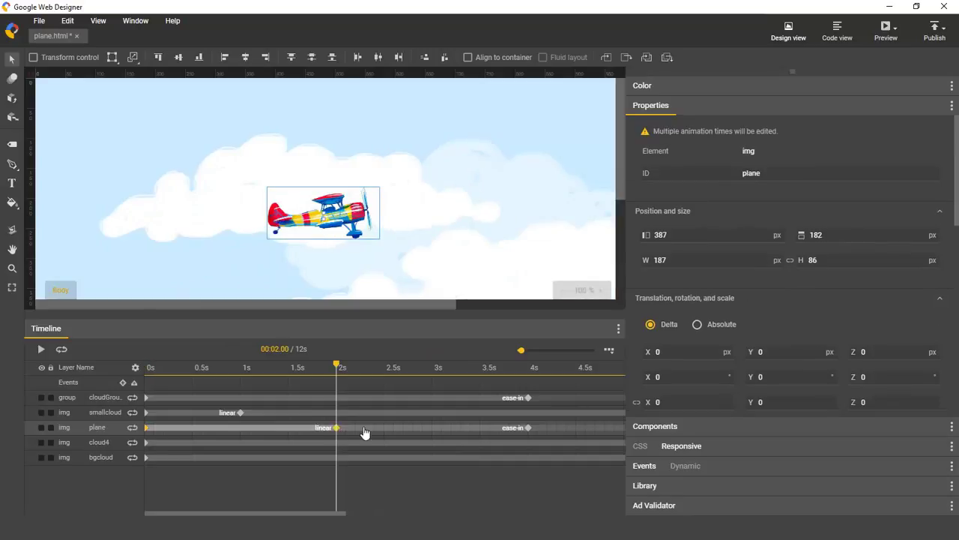
left_click(528, 428, "shift")
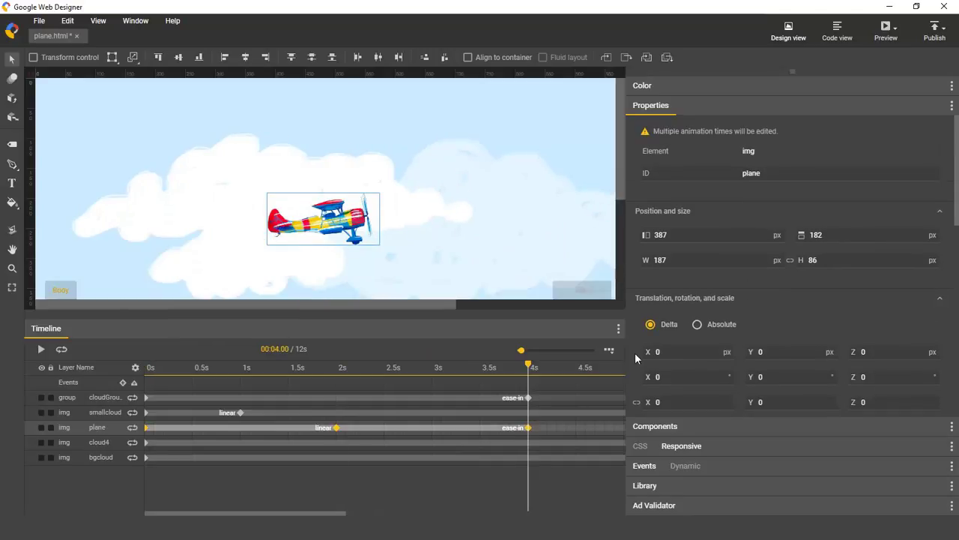
At 0 s, shift the plane up with a Translation Y delta of -50, then preview.
left_click_drag(528, 365, 132, 400)
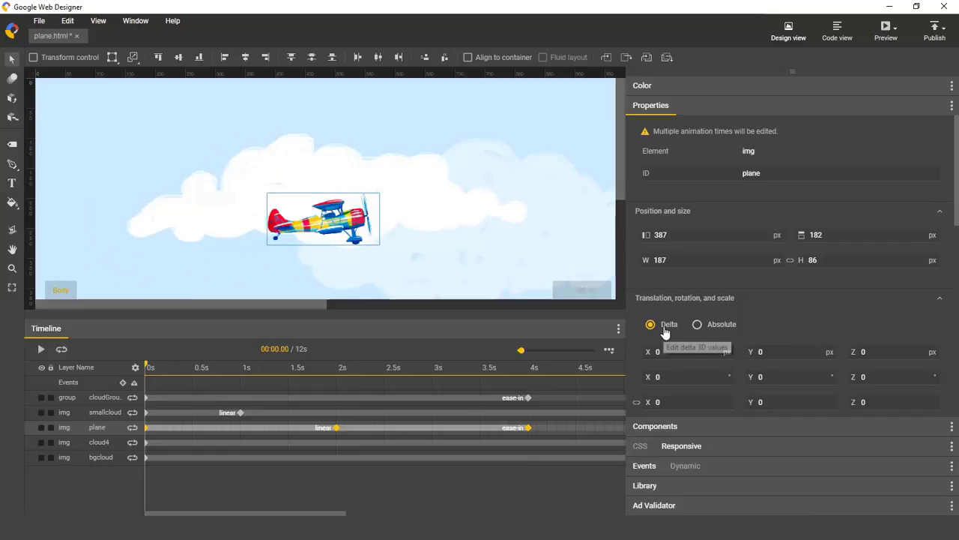
left_click(774, 355)
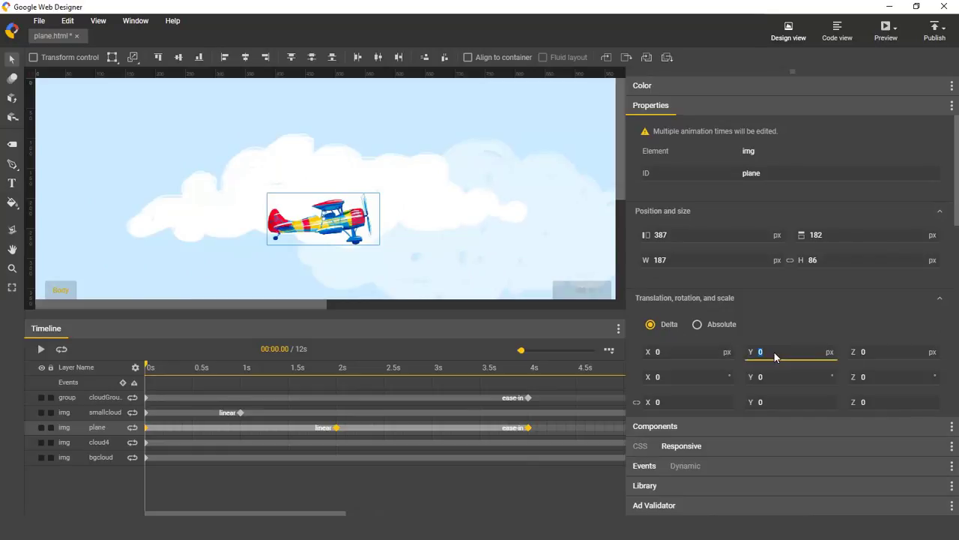
type("-50")
key("Return")
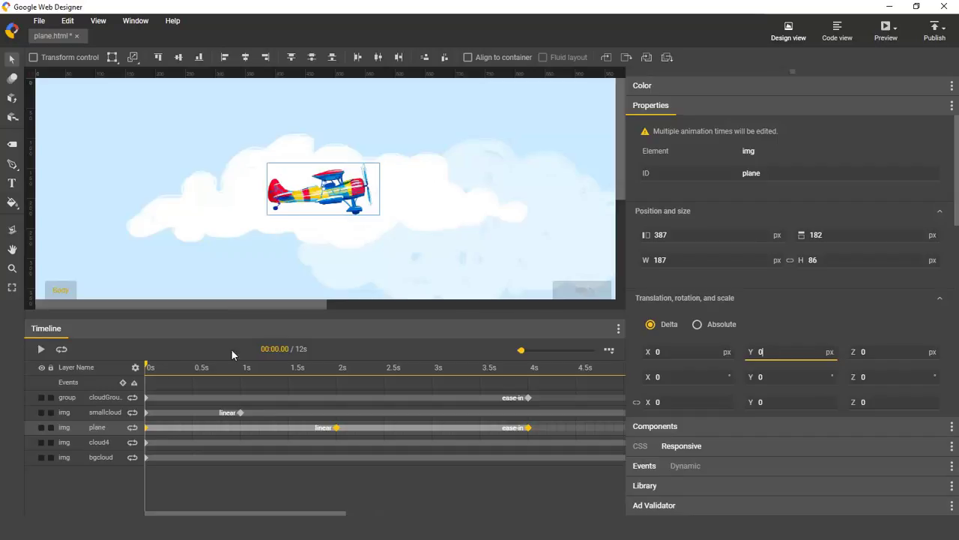
left_click_drag(146, 369, 120, 385)
Copy the smallcloud 1 s keyframe, paste it onto the plane at 3.2 s, then undo.
right_click(240, 413)
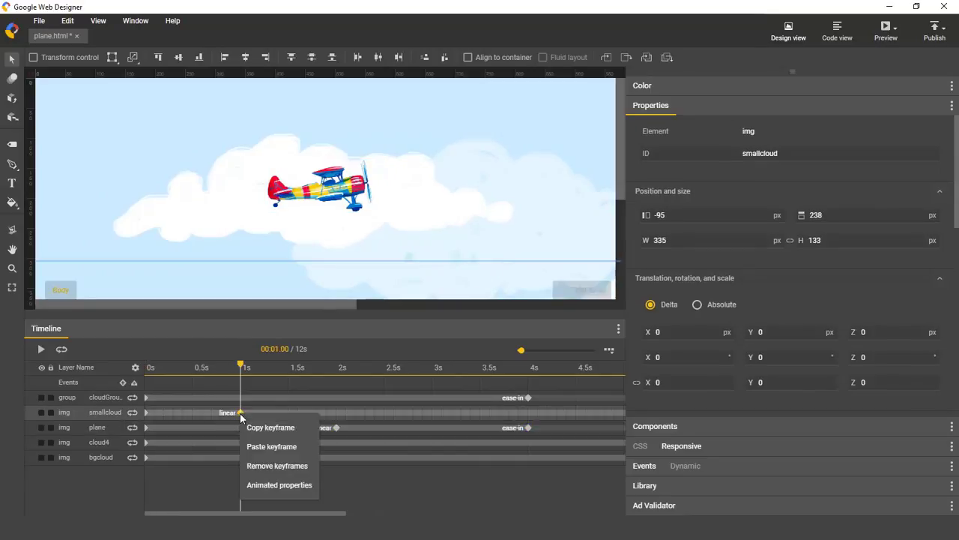
left_click(276, 428)
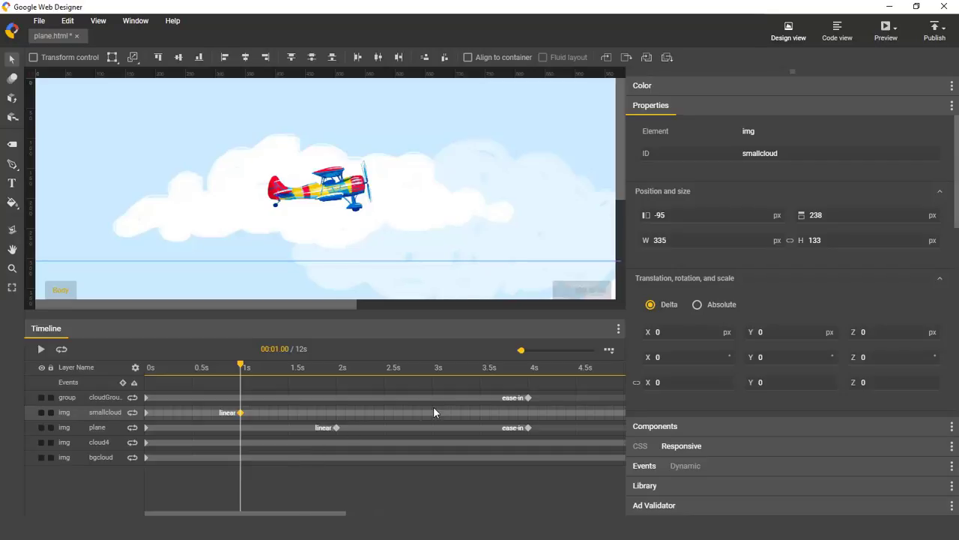
right_click(456, 430)
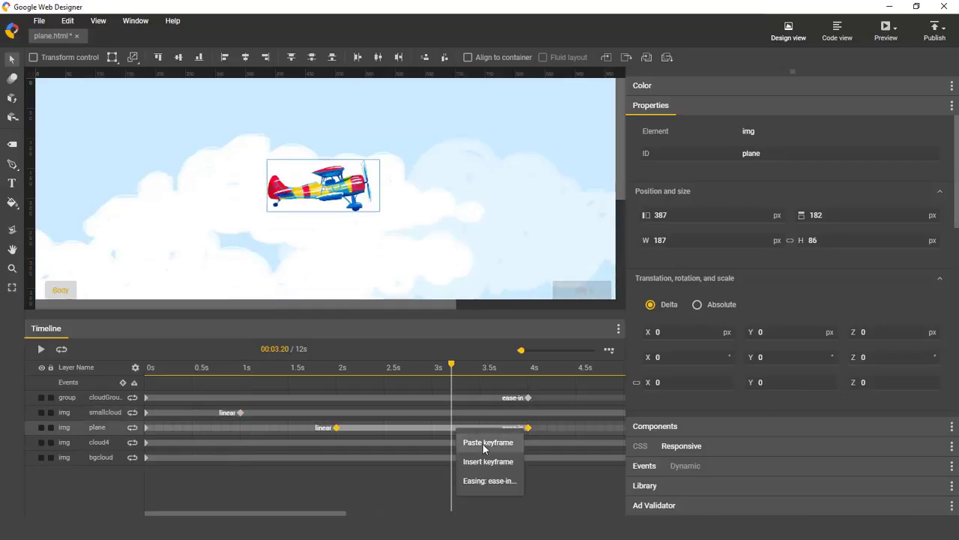
left_click(483, 443)
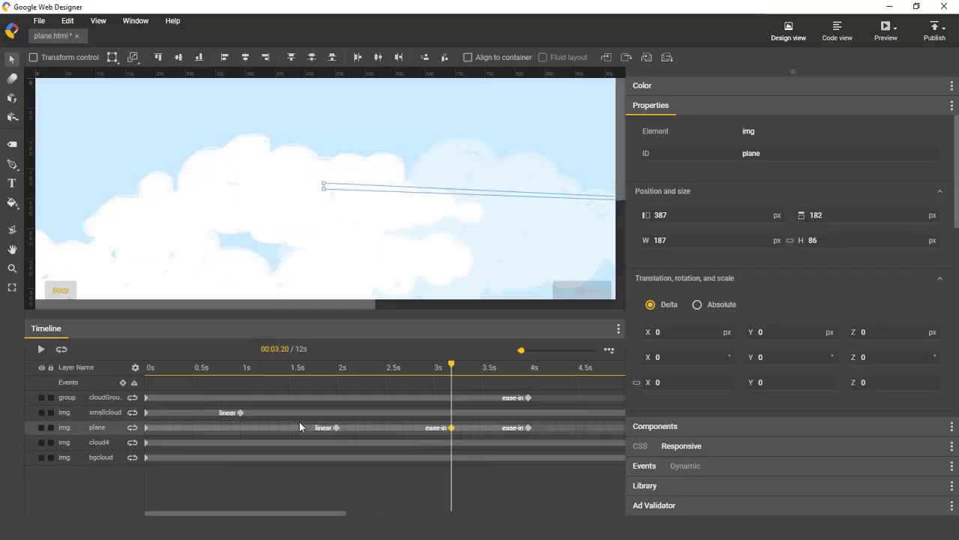
key("ctrl+z")
Add keyframes to smallcloud at 2.2 s, cloudGroup at 2.9 s and cloud4 at 3.4 s.
left_click(241, 415)
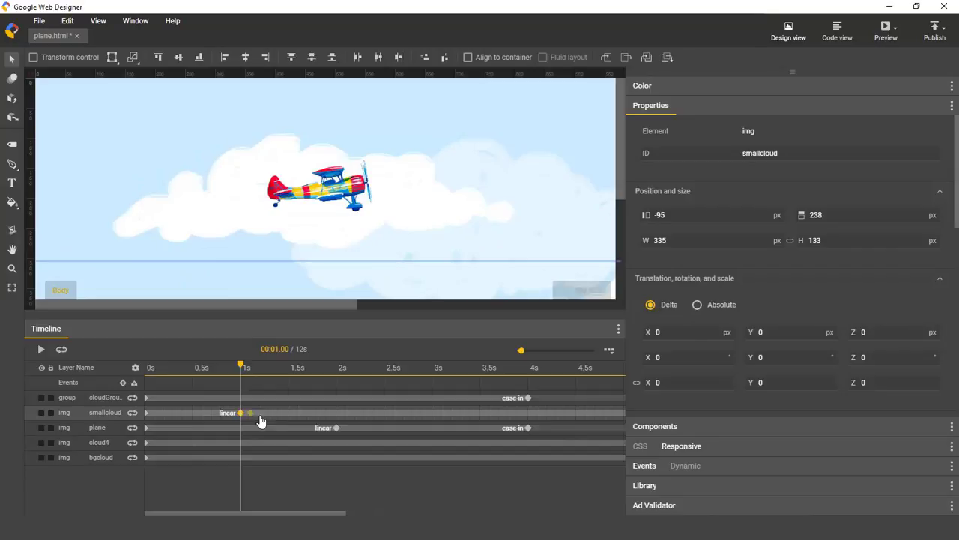
double_click(353, 416)
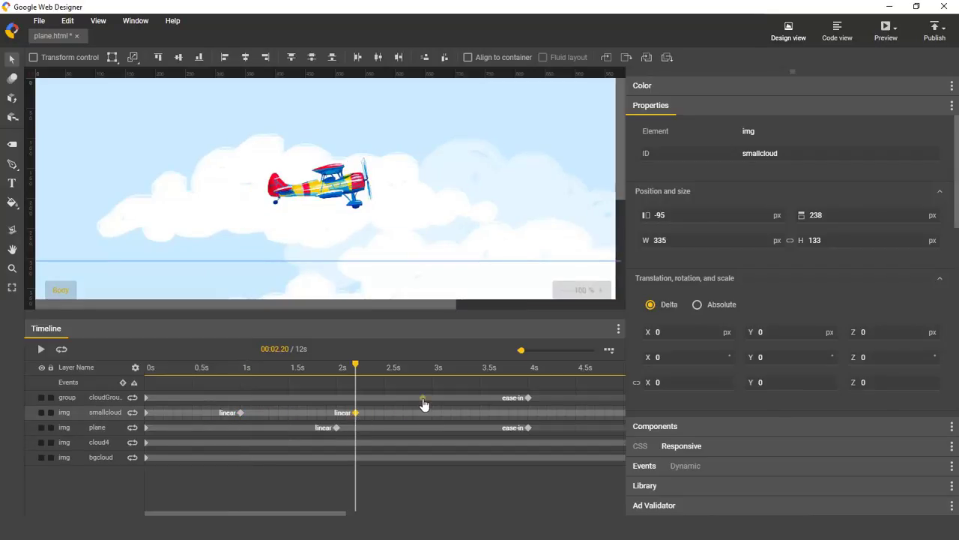
double_click(423, 398)
left_click(355, 413)
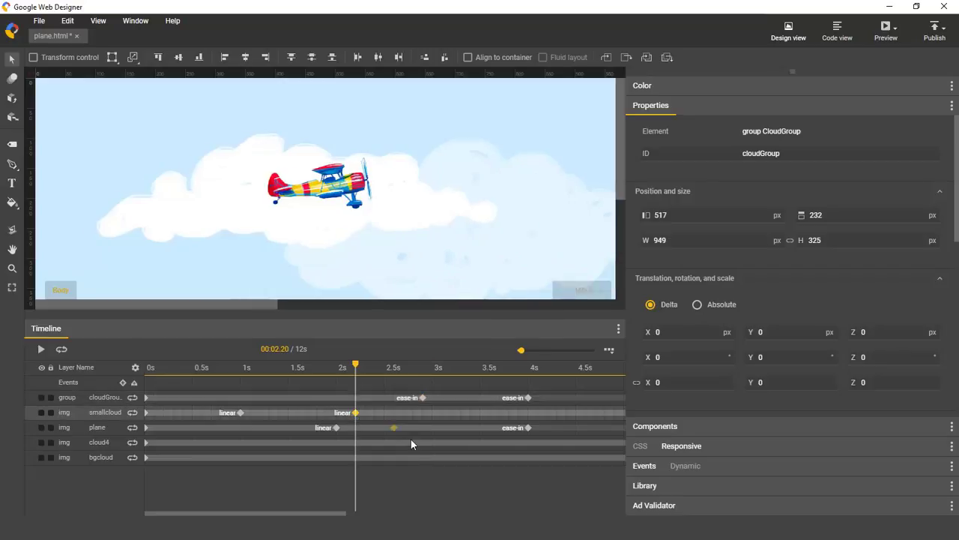
double_click(469, 443)
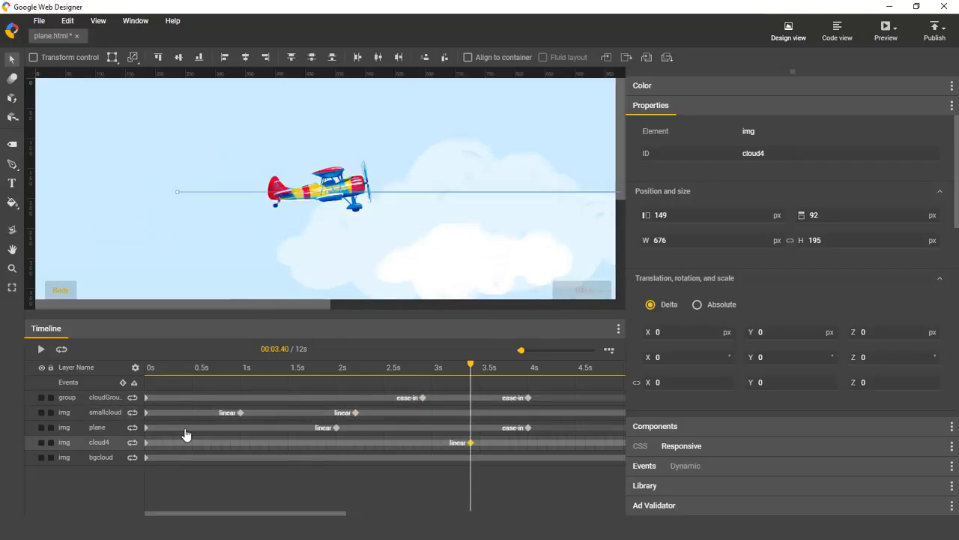
left_click(103, 398)
left_click(107, 414, "shift")
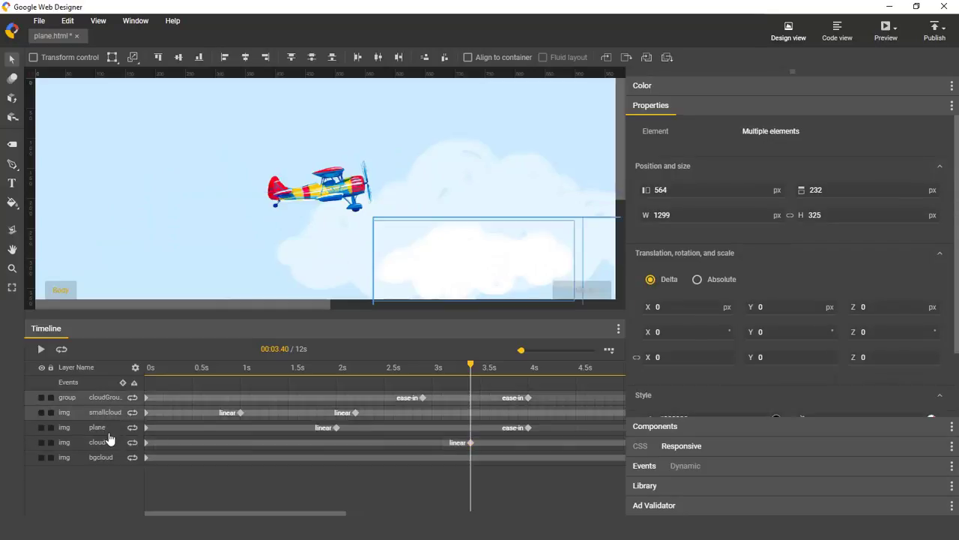
left_click(109, 430, "shift")
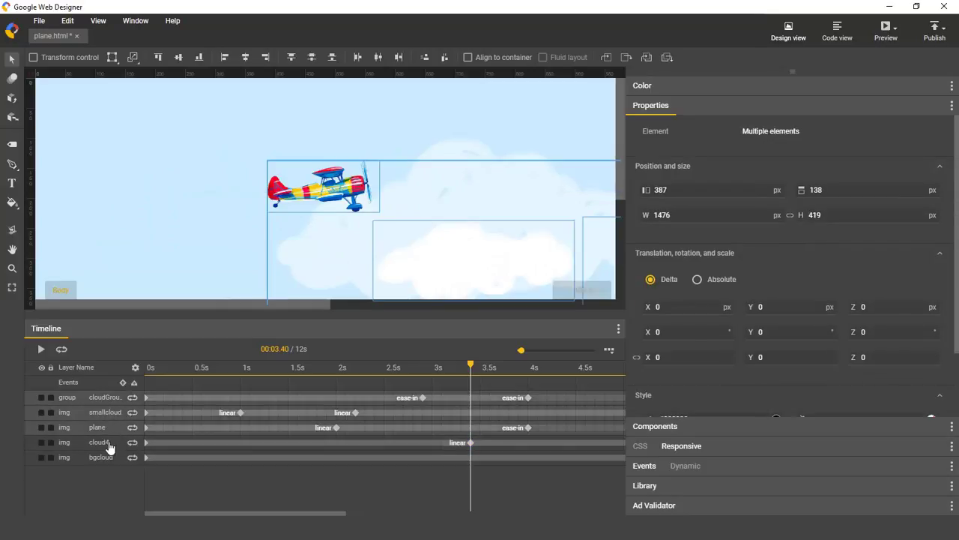
left_click(108, 443, "shift")
left_click(110, 428, "ctrl")
right_click(106, 397)
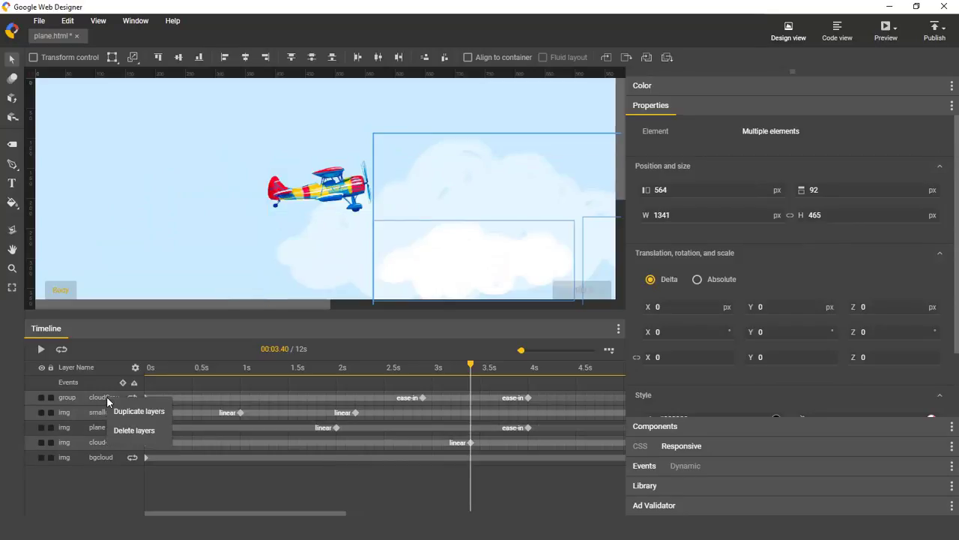
left_click(130, 413)
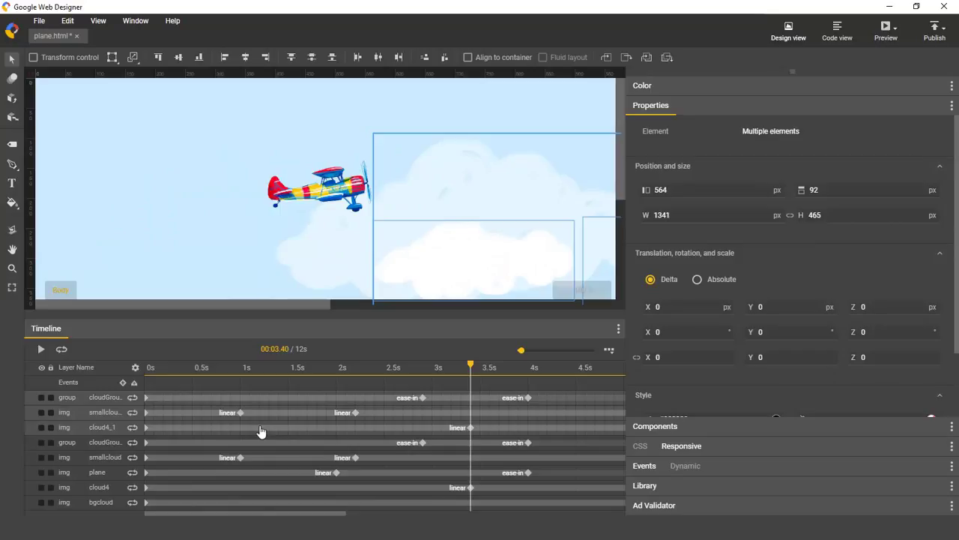
key("Delete")
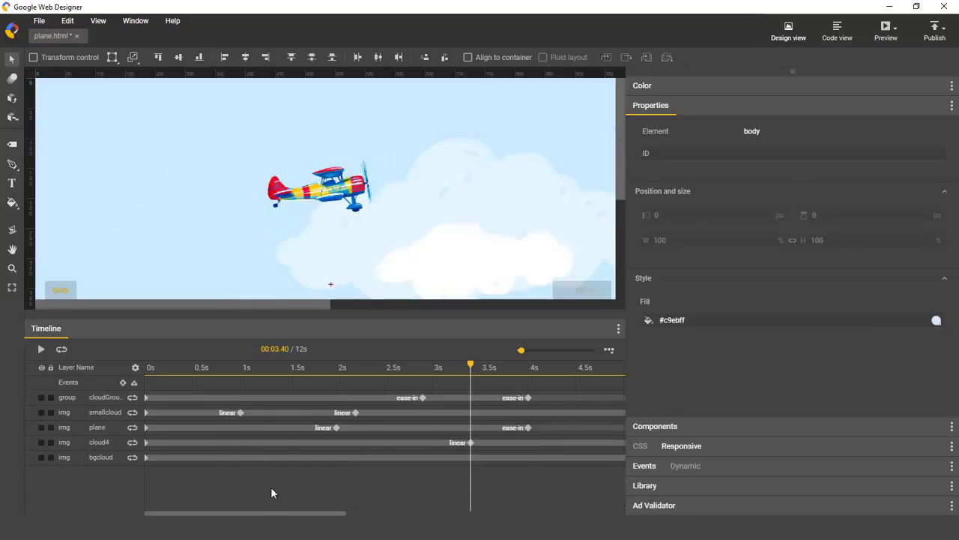
Duplicate the plane as plane_1 and move it ahead to the right.
left_click(339, 196)
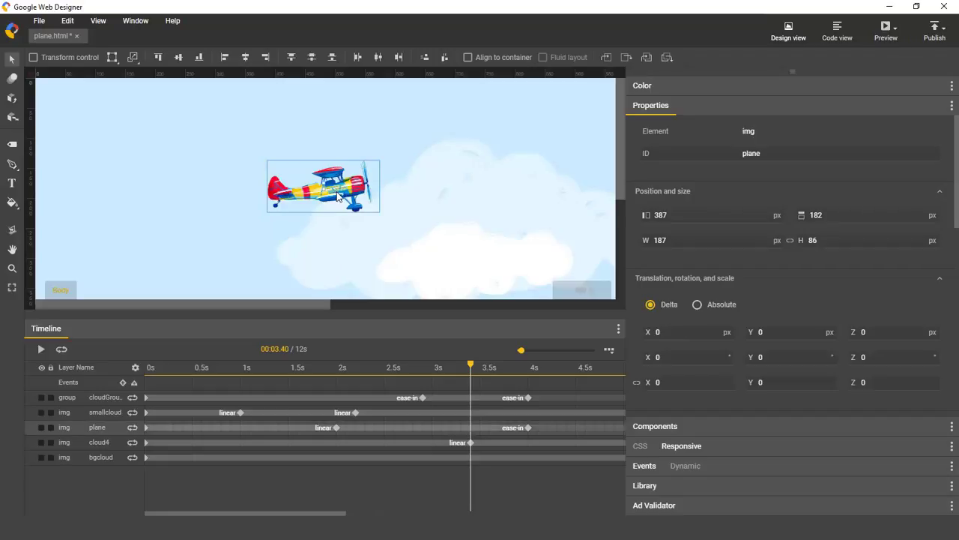
key("ctrl+v")
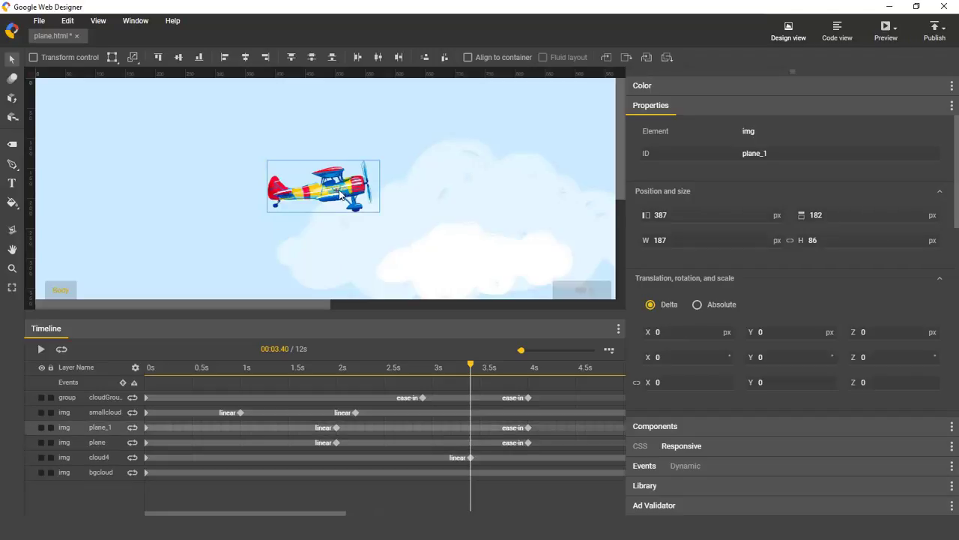
left_click_drag(342, 192, 476, 190)
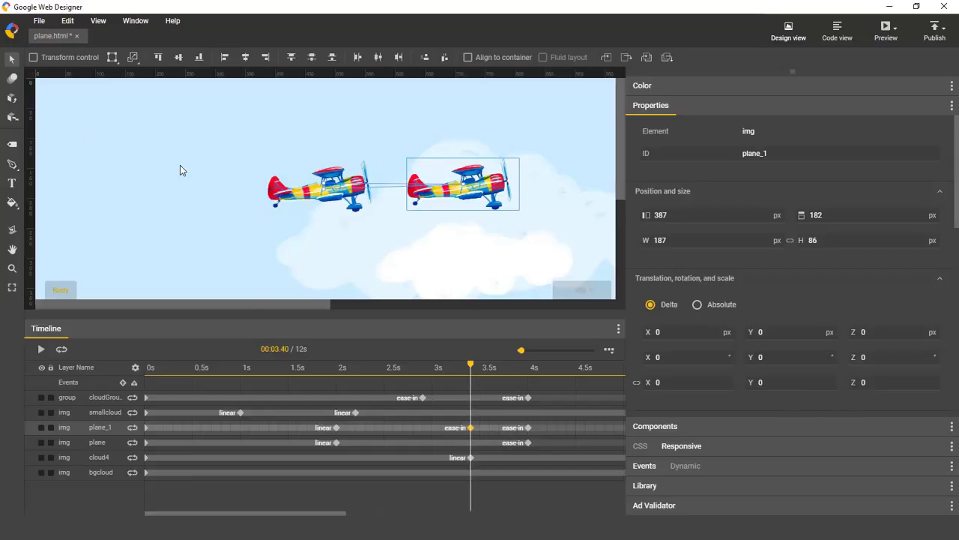
Save plane.html and paste another plane copy, plane_2, without animations.
key("ctrl+s")
left_click(66, 21)
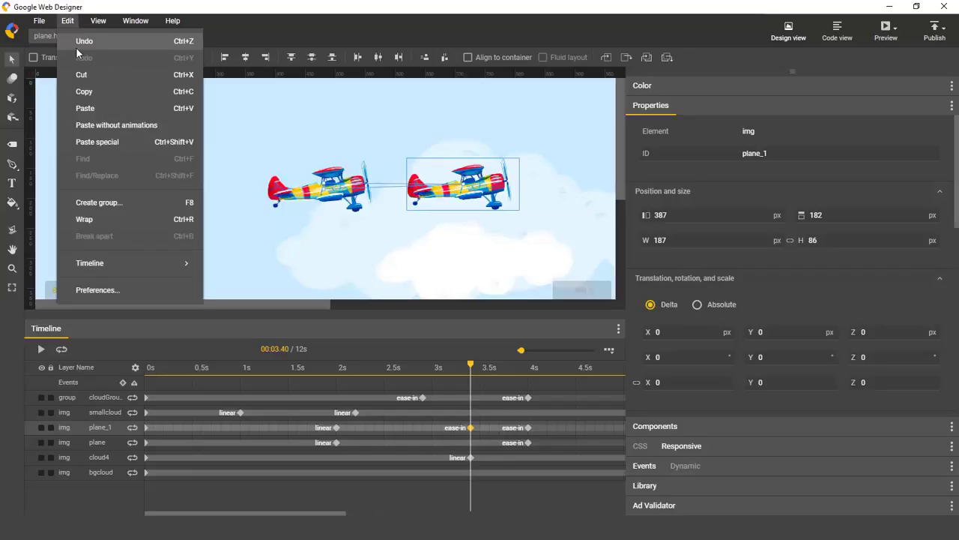
left_click(117, 125)
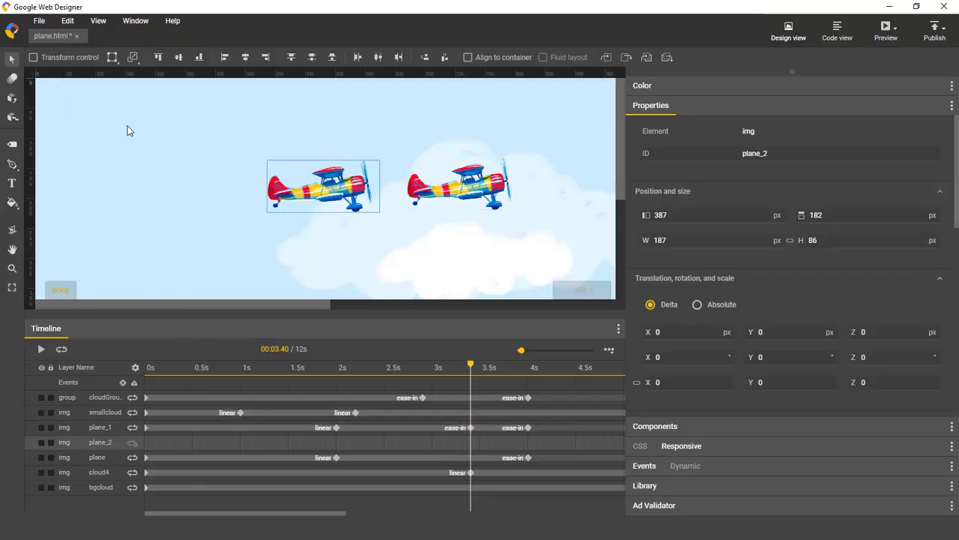